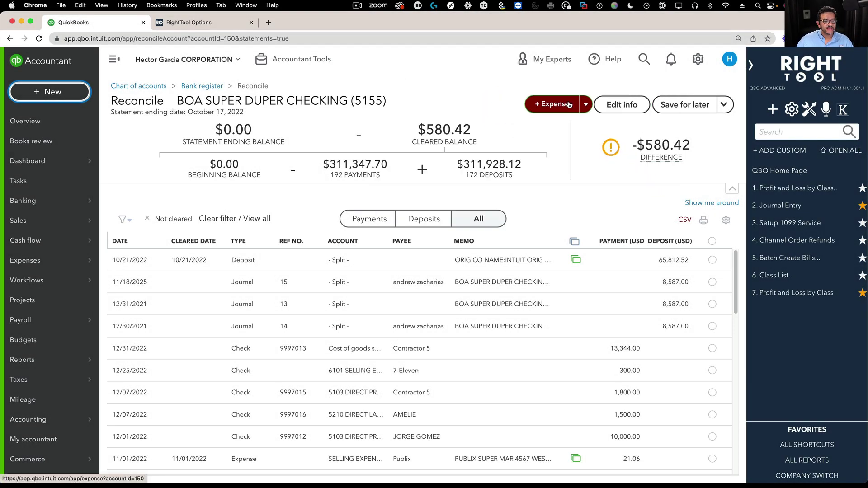
# Show the Sales Receipt, Deposit, Check and Journal choices under the + Expense arrow on the 5155 reconcile screen.
pyautogui.click(585, 104)
pyautogui.click(586, 128)
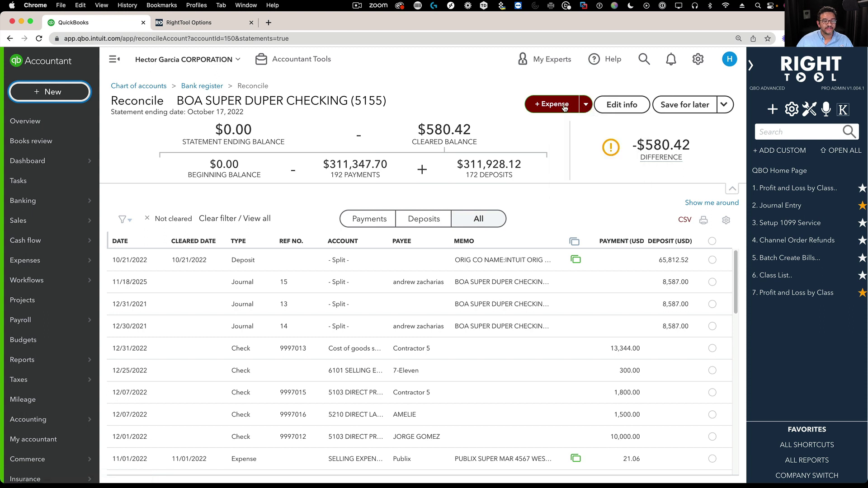
pyautogui.click(586, 105)
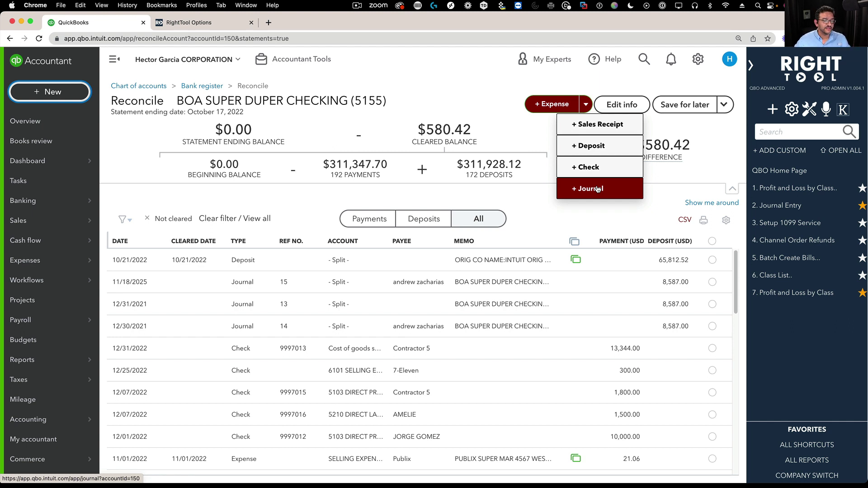
pyautogui.click(585, 105)
pyautogui.click(586, 104)
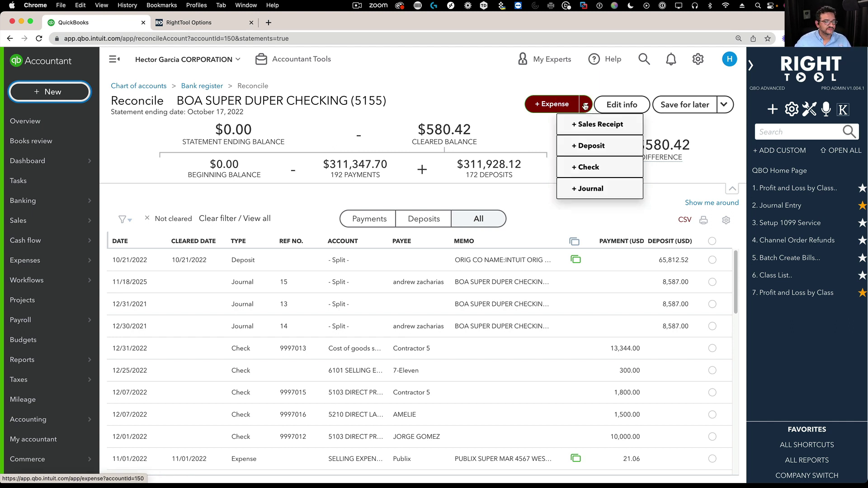
pyautogui.click(594, 145)
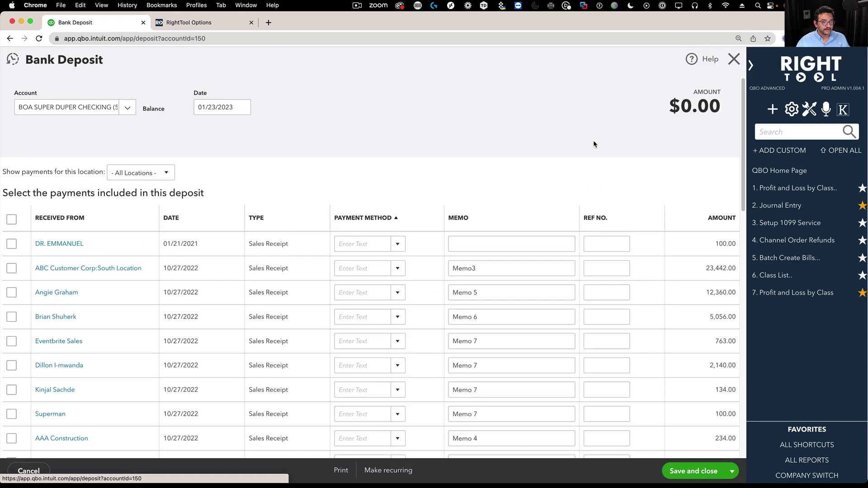
pyautogui.click(128, 108)
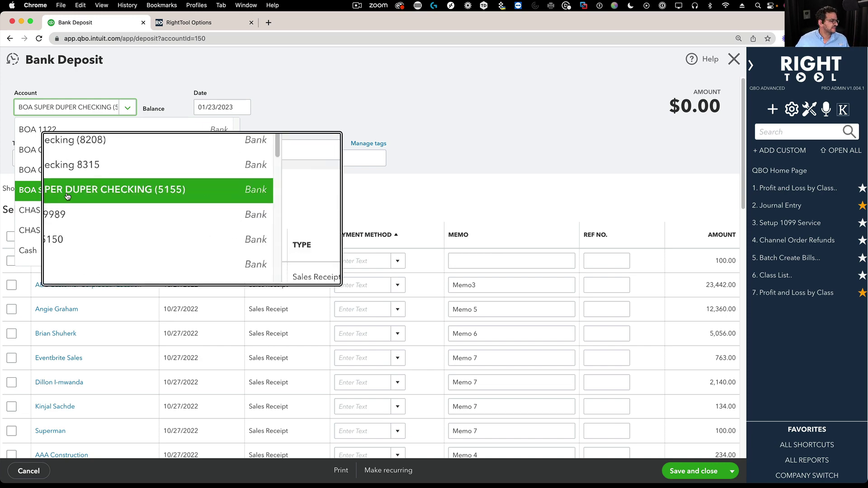
pyautogui.click(734, 58)
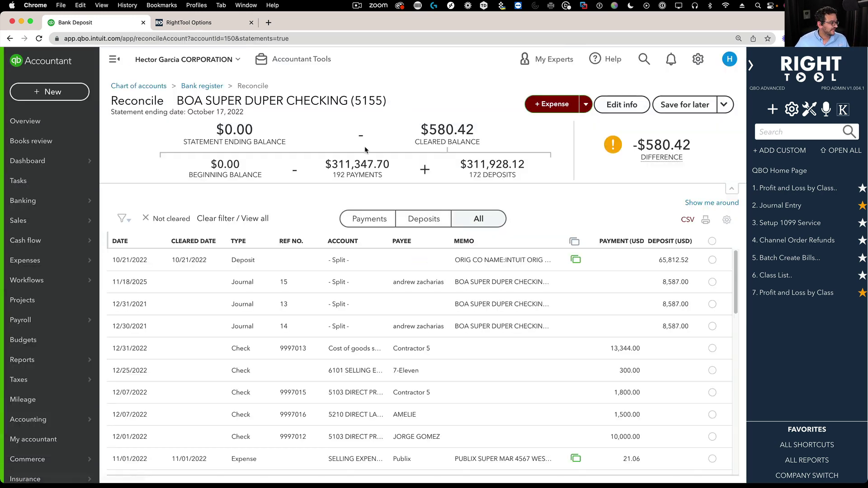
# Start a new bank deposit from the Chart of Accounts.
pyautogui.click(132, 86)
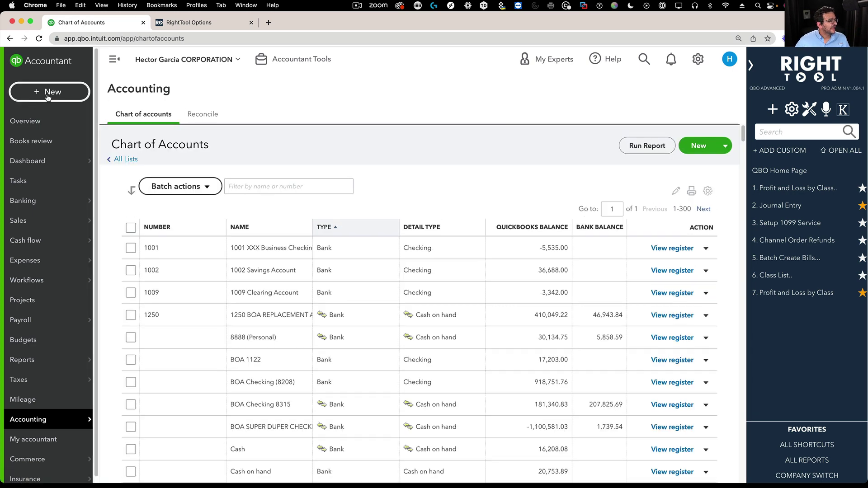
pyautogui.click(48, 92)
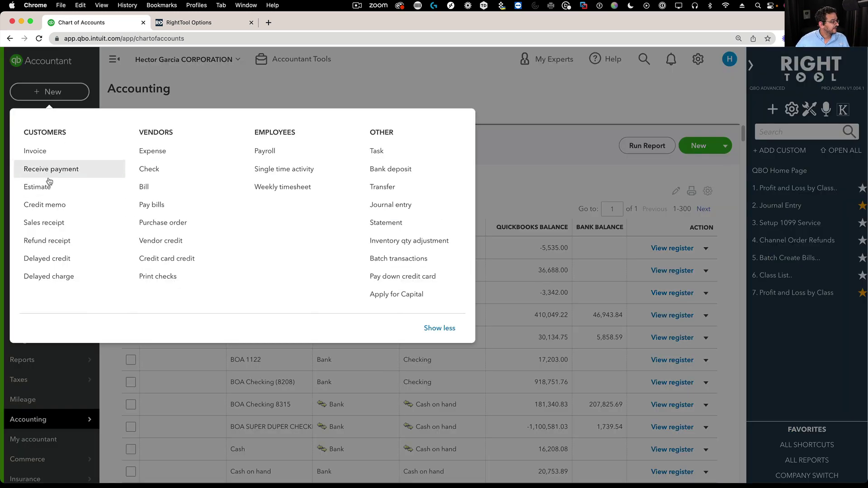
pyautogui.click(394, 175)
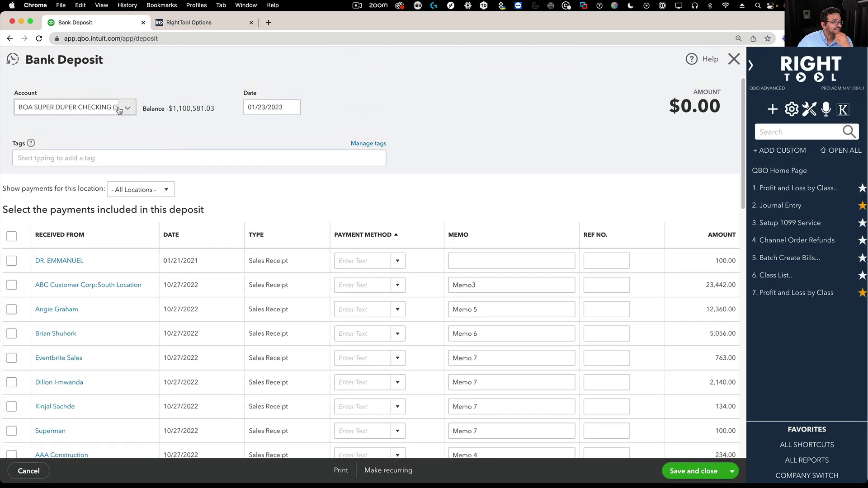
# Deposit the DR. EMMANUEL and ABC Customer Corp payments into BOA 1122 and save the $23,542.00 deposit.
pyautogui.click(119, 110)
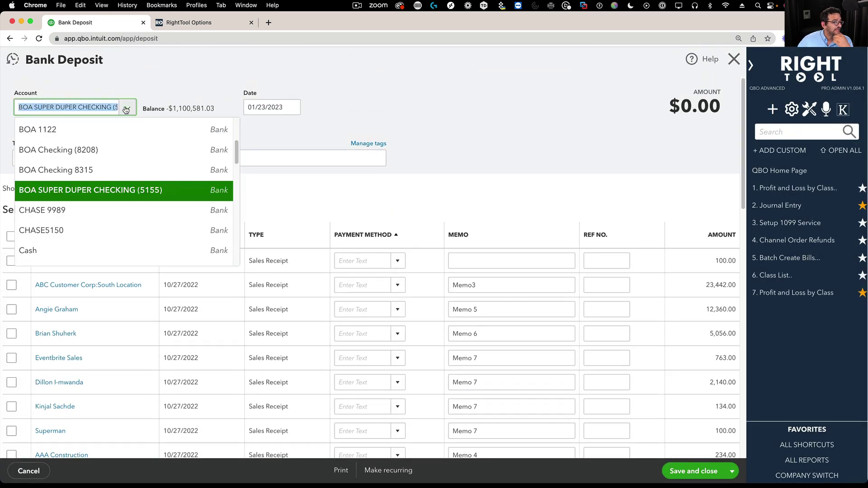
pyautogui.click(54, 128)
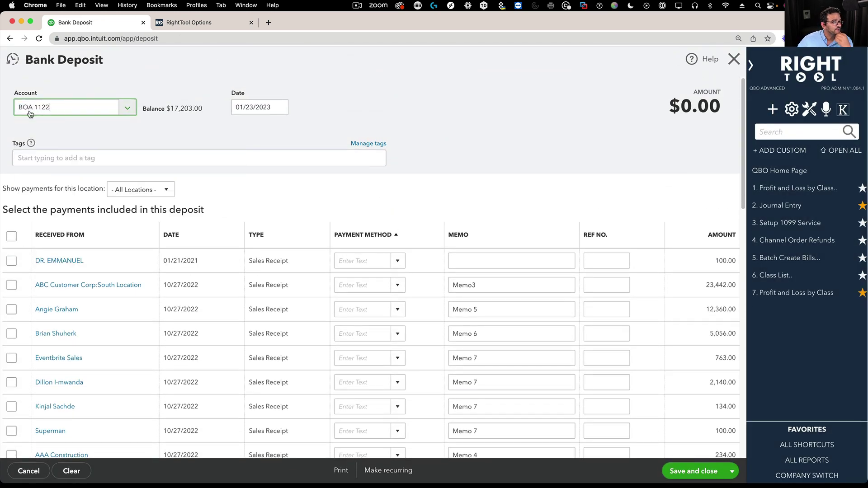
pyautogui.click(12, 261)
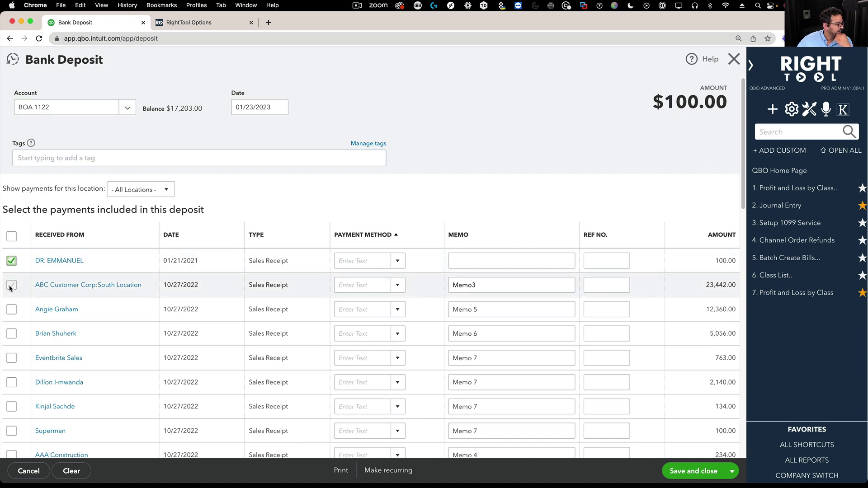
pyautogui.click(11, 284)
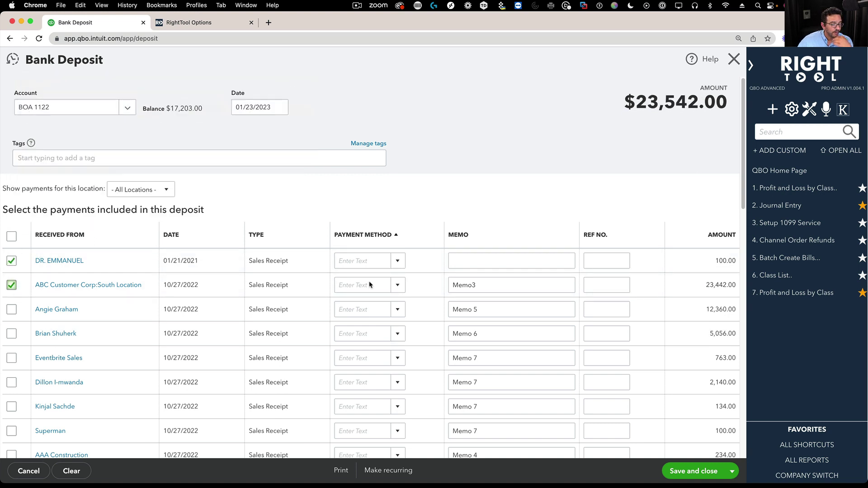
pyautogui.click(675, 471)
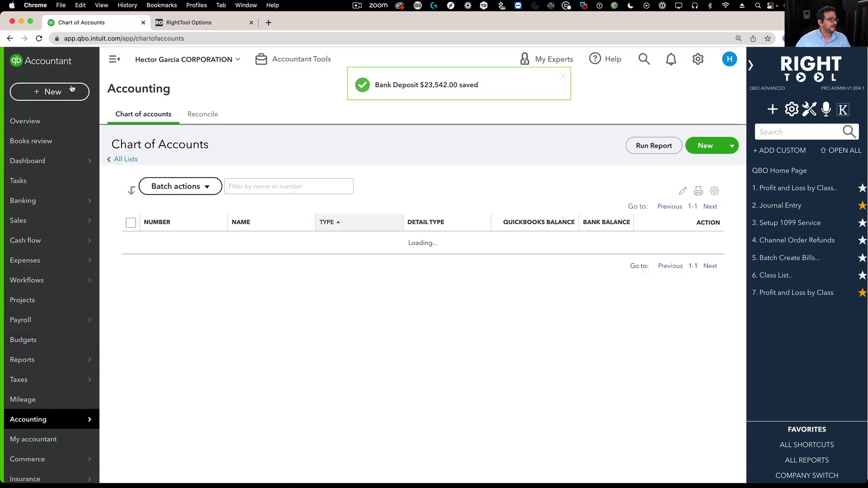
# Start another bank deposit and close it without saving.
pyautogui.click(71, 89)
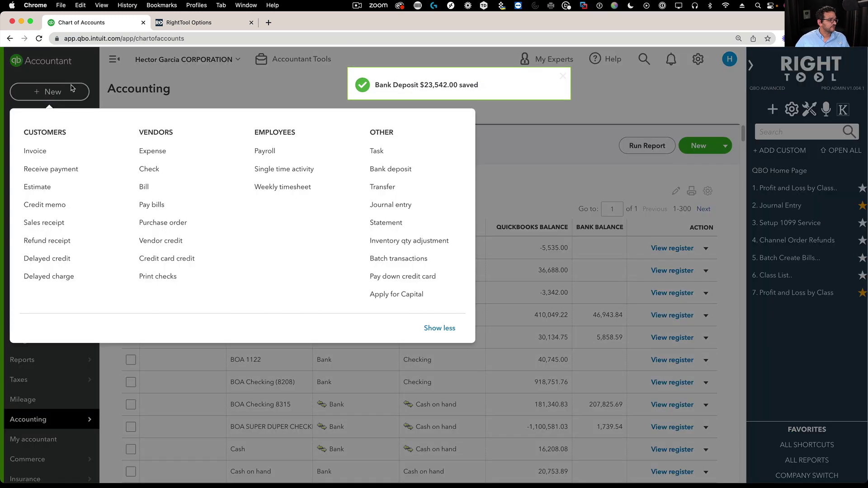
pyautogui.click(399, 168)
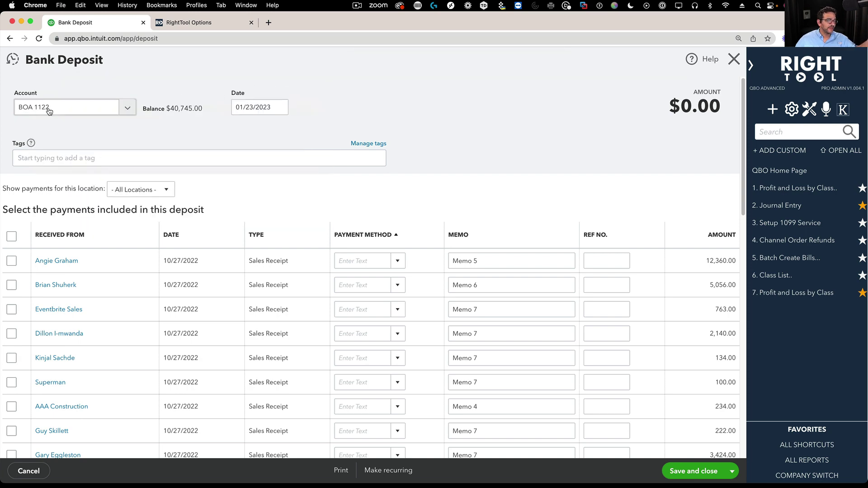
pyautogui.click(732, 59)
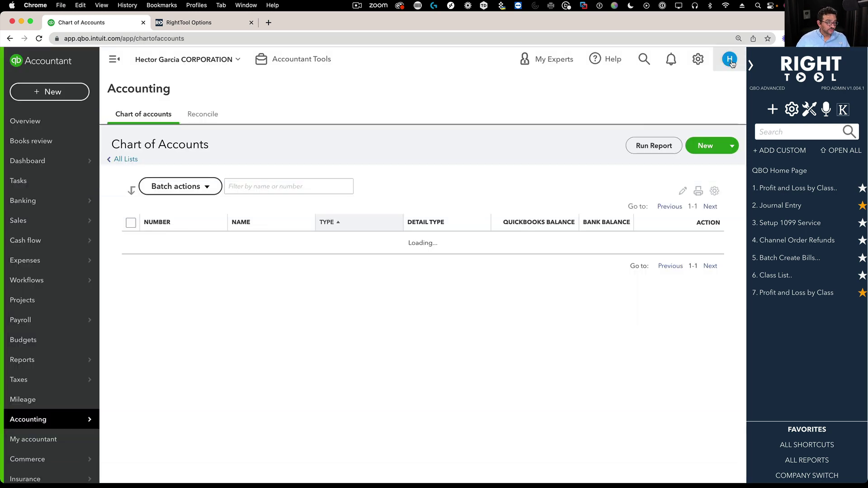
# Find Reconcile through a RightTool search for 'rec' and resume reconciling BOA 5155.
pyautogui.click(769, 132)
pyautogui.write('rec')
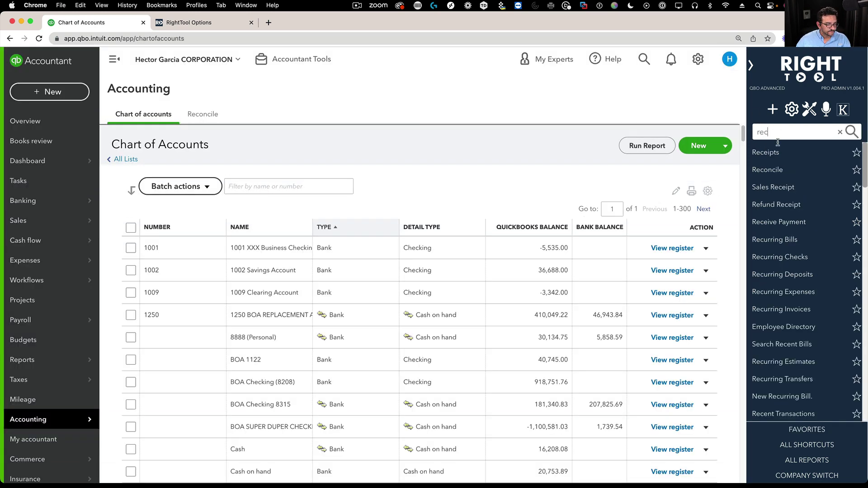
pyautogui.click(778, 171)
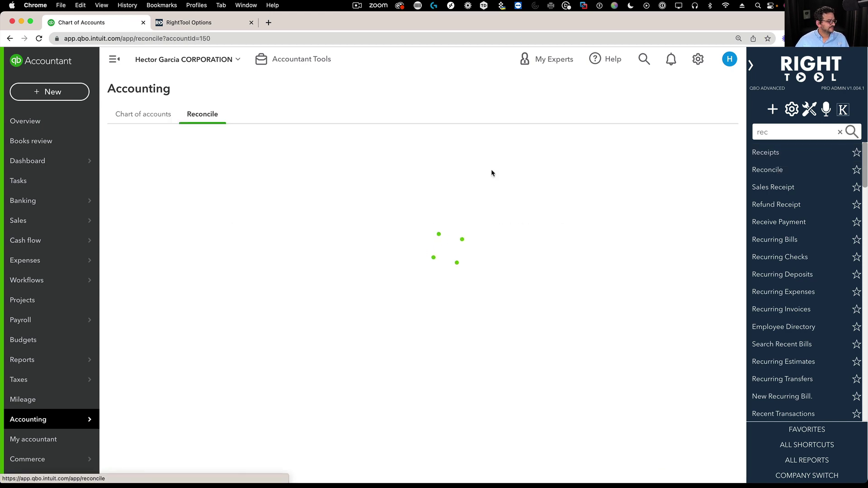
pyautogui.click(196, 266)
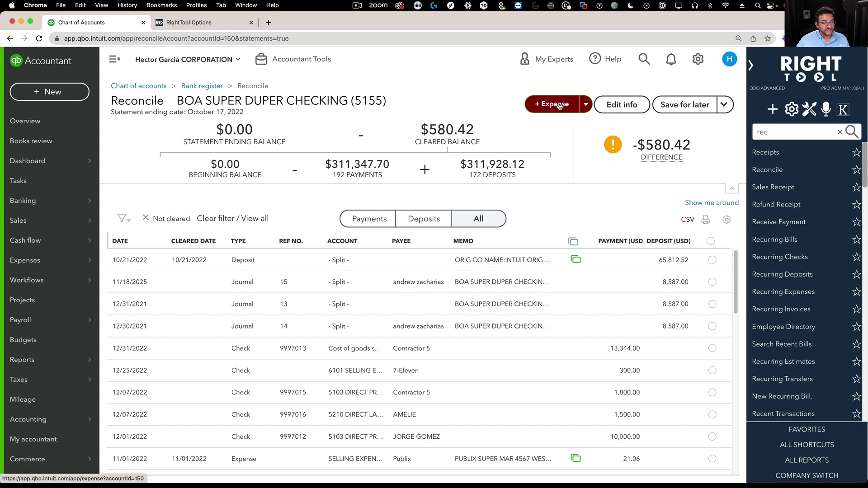
# Start a new Deposit from the + Expense dropdown on the reconcile screen.
pyautogui.click(585, 104)
pyautogui.click(586, 104)
pyautogui.click(586, 104)
pyautogui.click(584, 146)
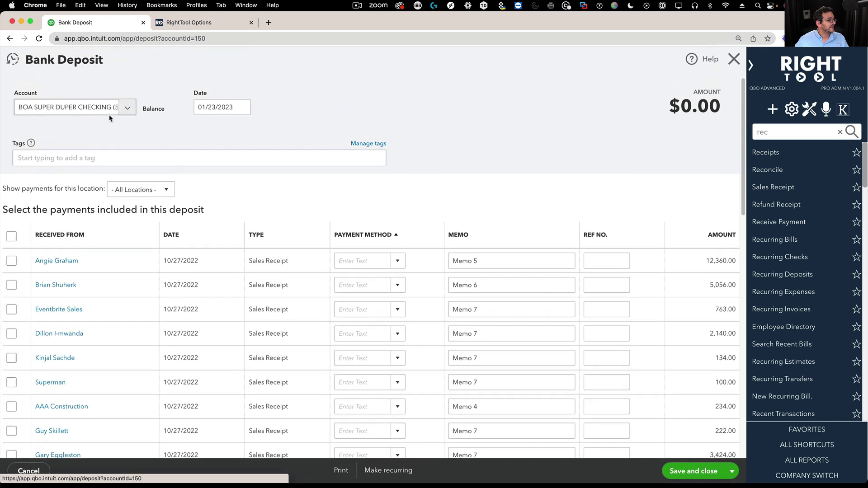
# Check the deposit account list, close the deposit form unsaved, and browse the add-transaction choices.
pyautogui.click(127, 108)
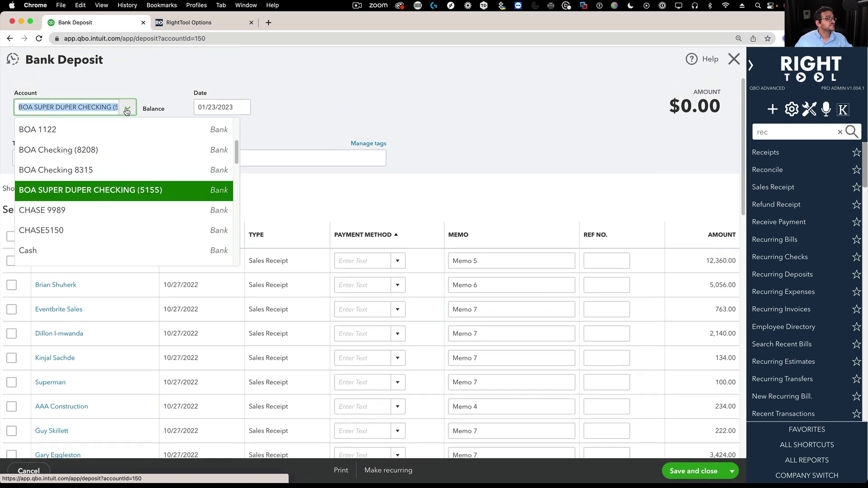
pyautogui.click(522, 131)
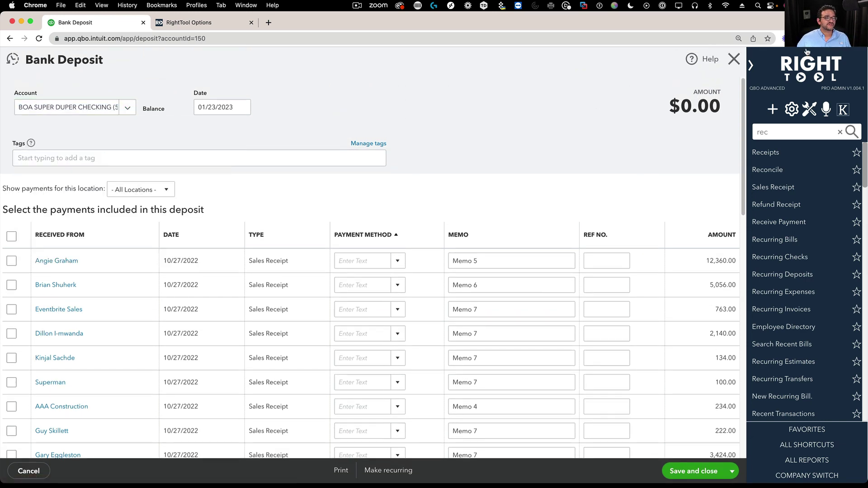
pyautogui.click(734, 58)
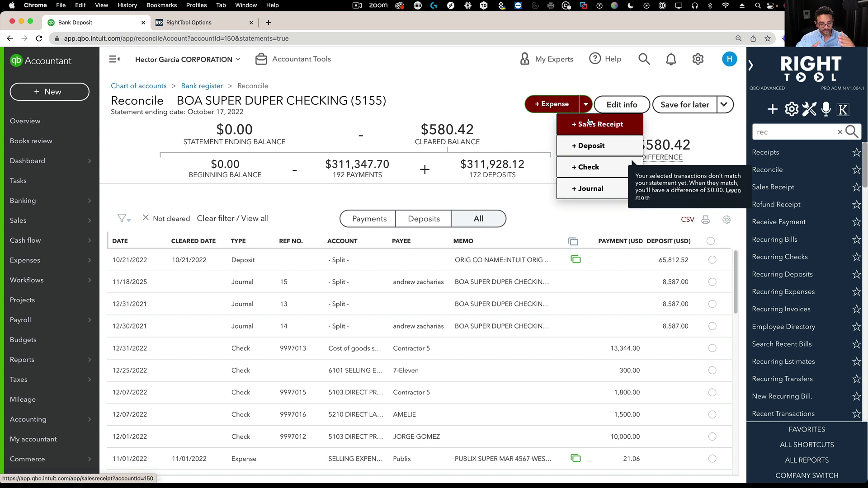
pyautogui.press('Down')
pyautogui.press('Down')
pyautogui.press('Down')
pyautogui.press('Up')
pyautogui.press('Up')
pyautogui.press('Up')
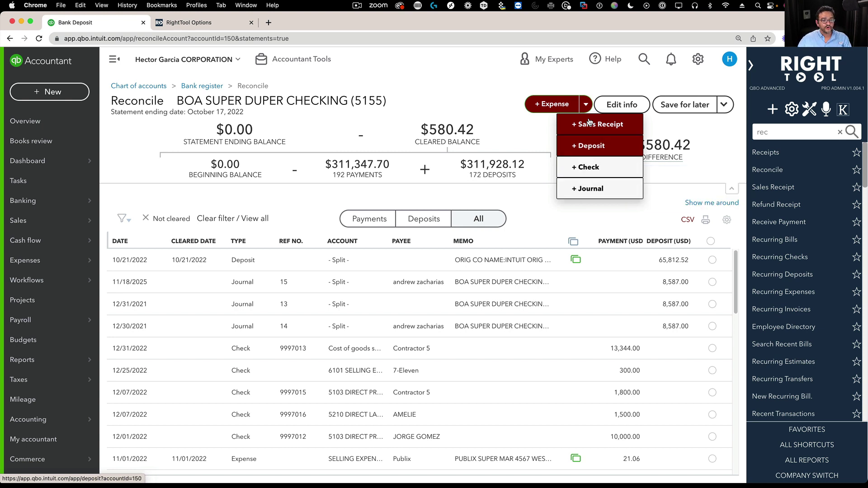
pyautogui.press('Down')
pyautogui.press('Down')
pyautogui.press('Down')
pyautogui.press('Up')
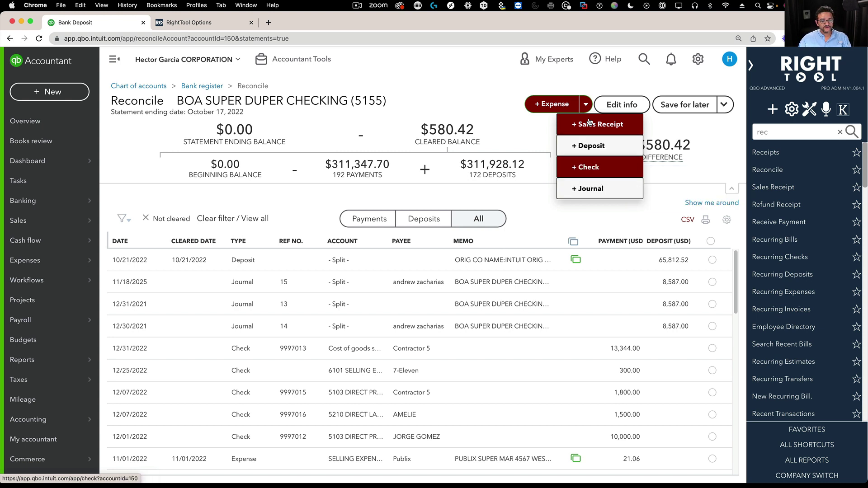
pyautogui.press('Return')
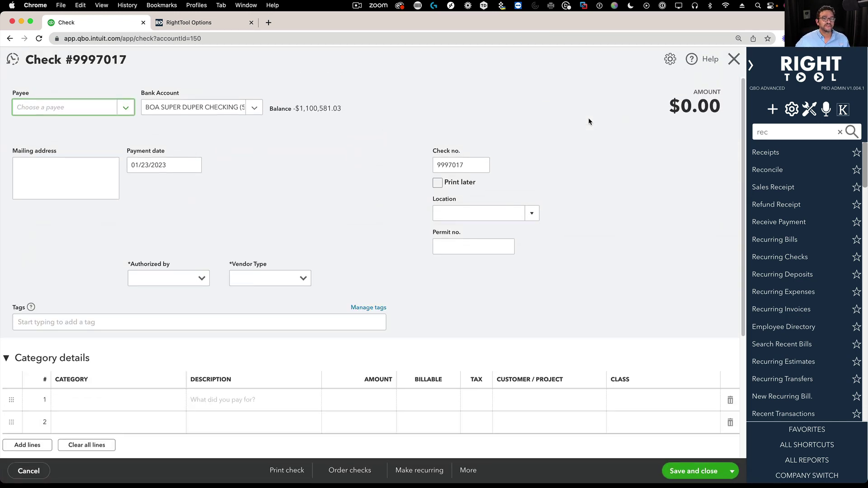
pyautogui.press('Escape')
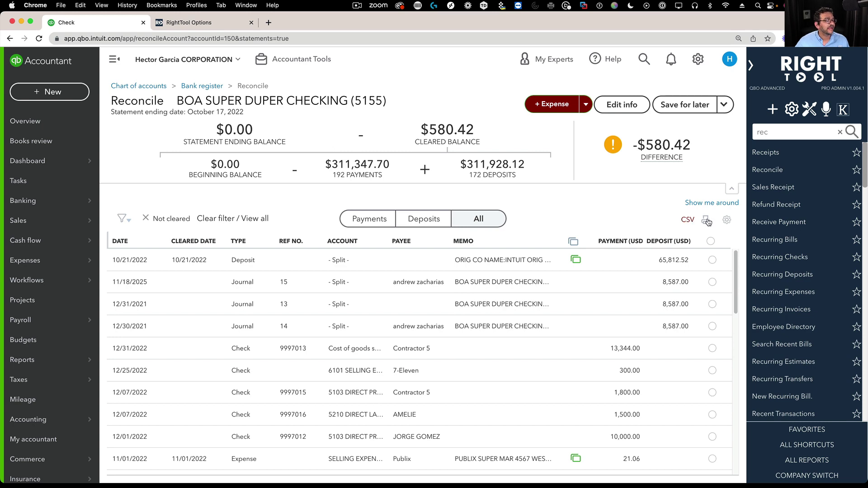
# Remove the 'Not cleared' filter so the 5155 list includes cleared transactions too.
pyautogui.scroll(-2, 697, 271)
pyautogui.scroll(2, 686, 323)
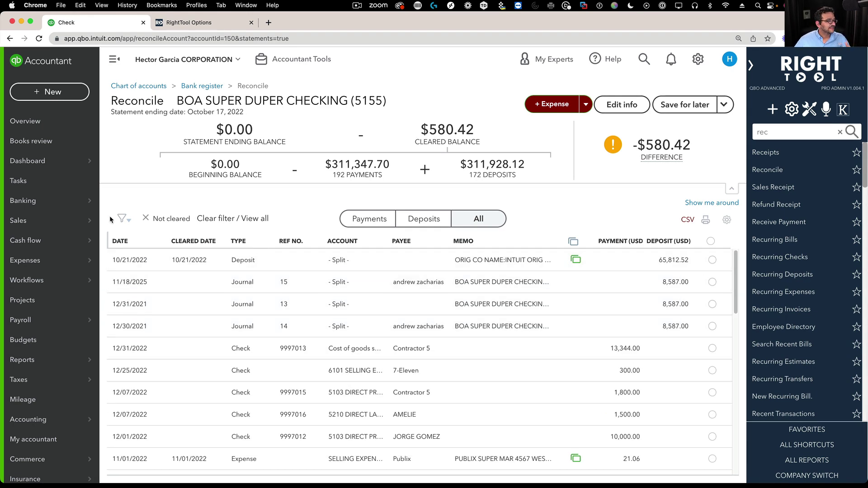
pyautogui.click(144, 218)
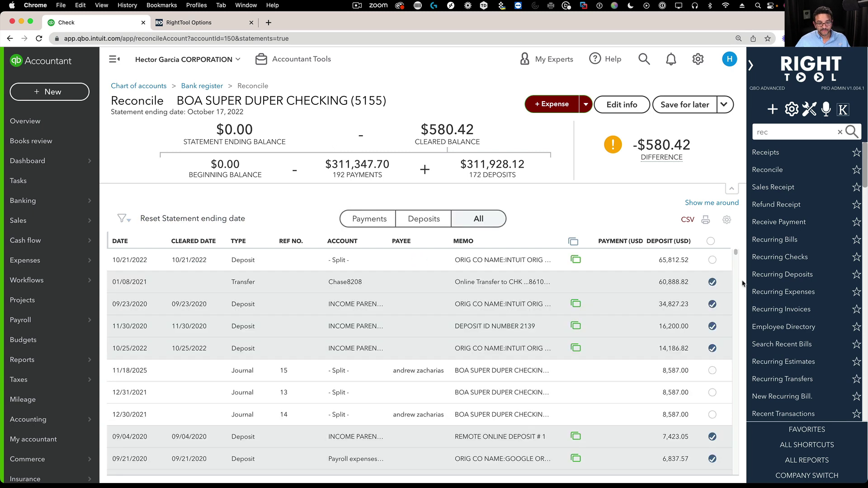
pyautogui.moveTo(736, 253); pyautogui.dragTo(734, 369)
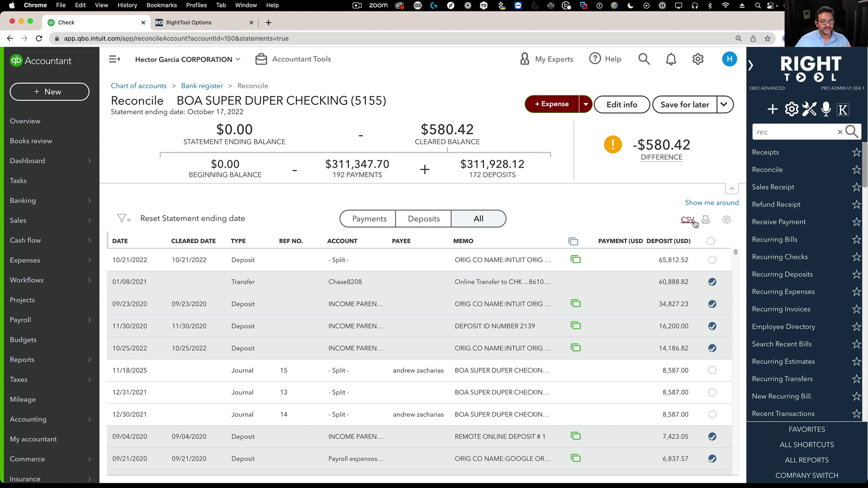
# Download the full reconcile transaction list, back to 12/19/2019, as a CSV file.
pyautogui.click(685, 222)
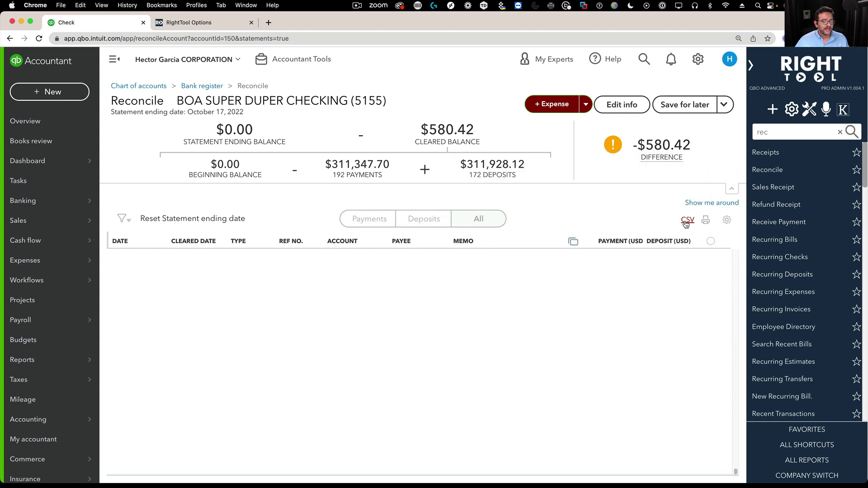
pyautogui.scroll(-15, 686, 224)
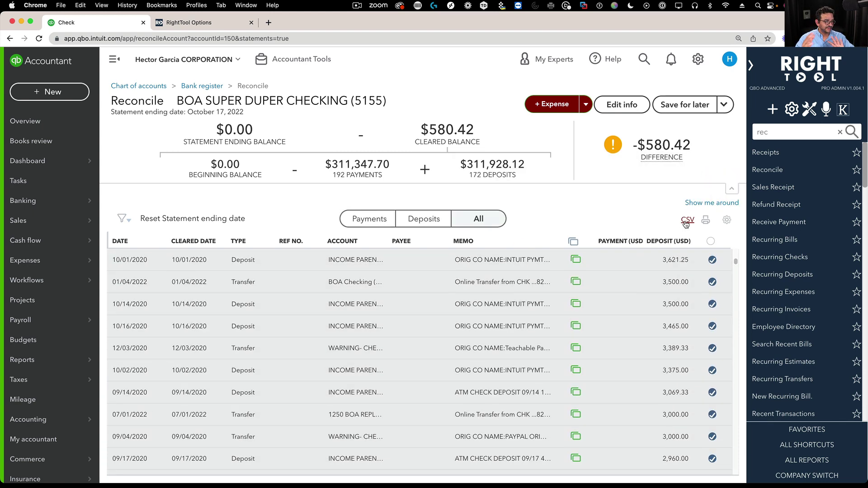
pyautogui.scroll(-10, 686, 223)
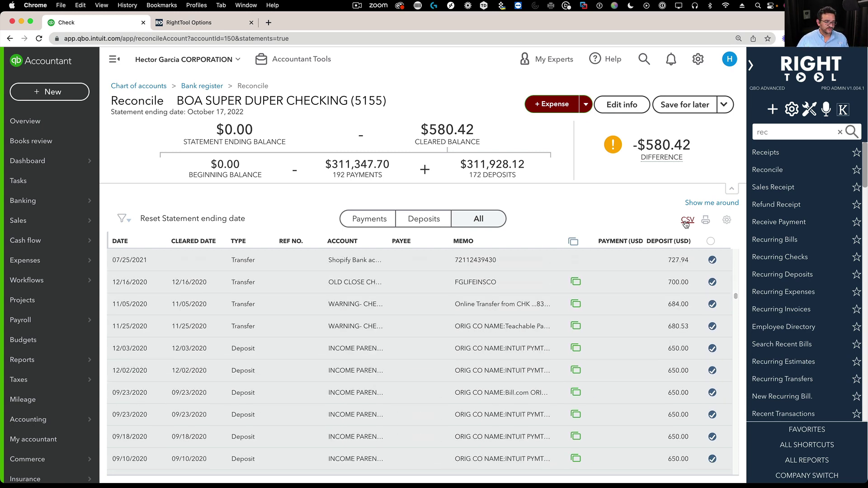
pyautogui.scroll(-10, 686, 224)
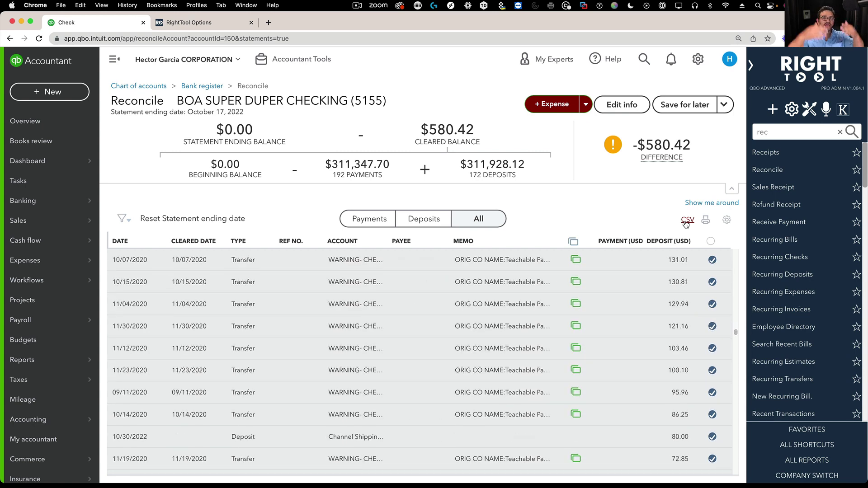
pyautogui.scroll(-10, 685, 224)
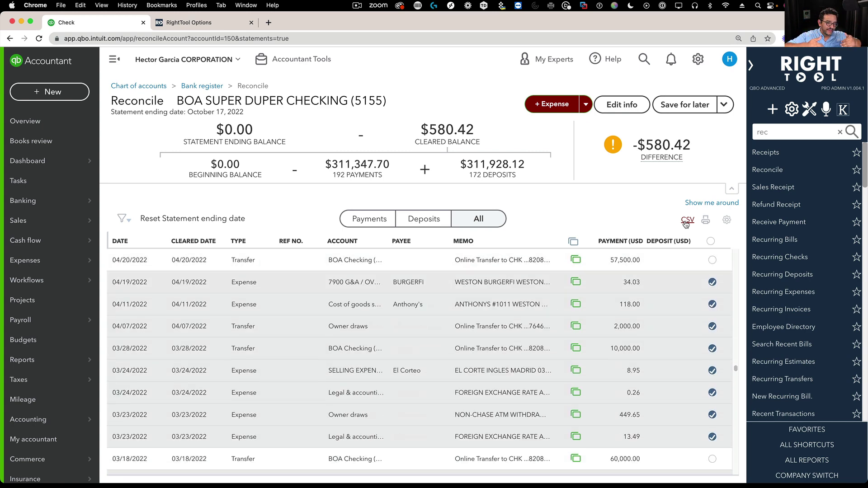
pyautogui.scroll(-10, 686, 224)
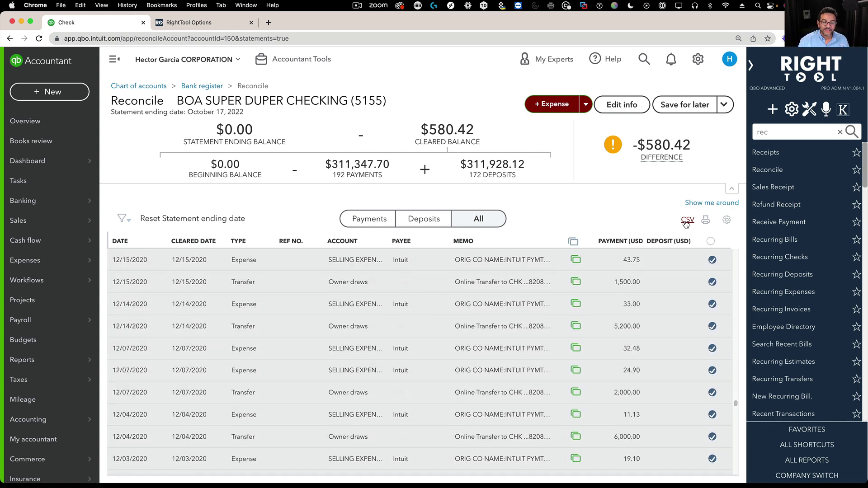
pyautogui.scroll(-10, 686, 224)
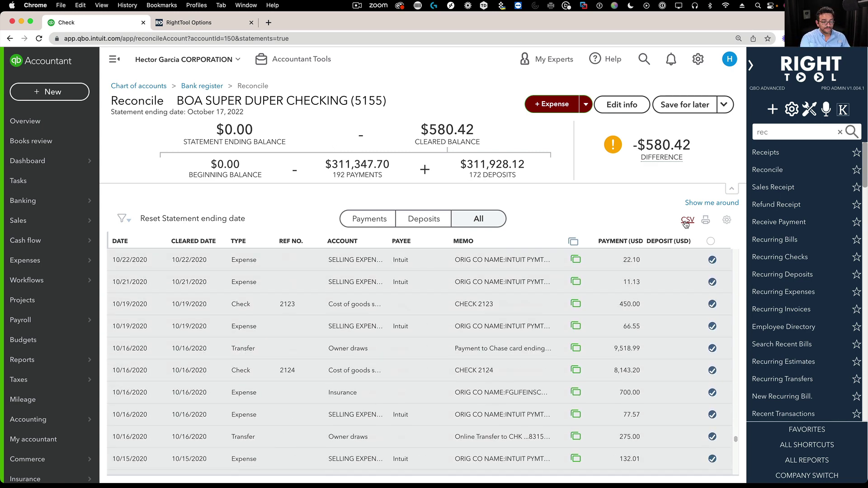
pyautogui.scroll(-5, 685, 224)
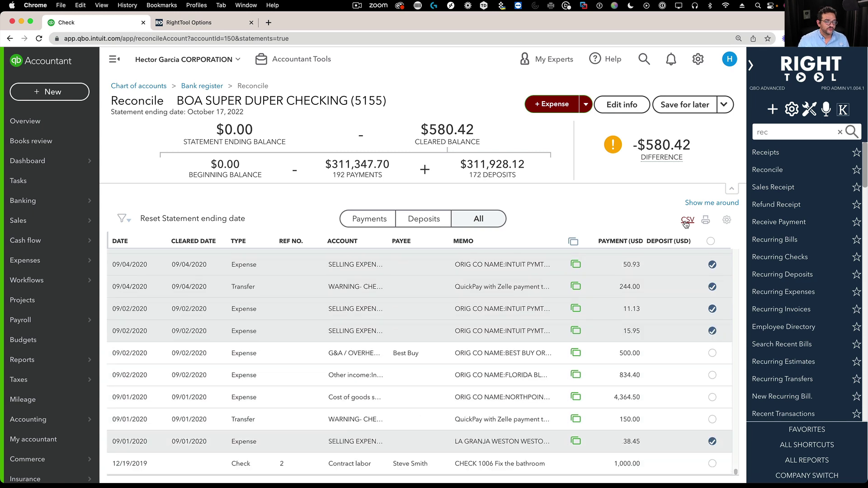
pyautogui.click(686, 220)
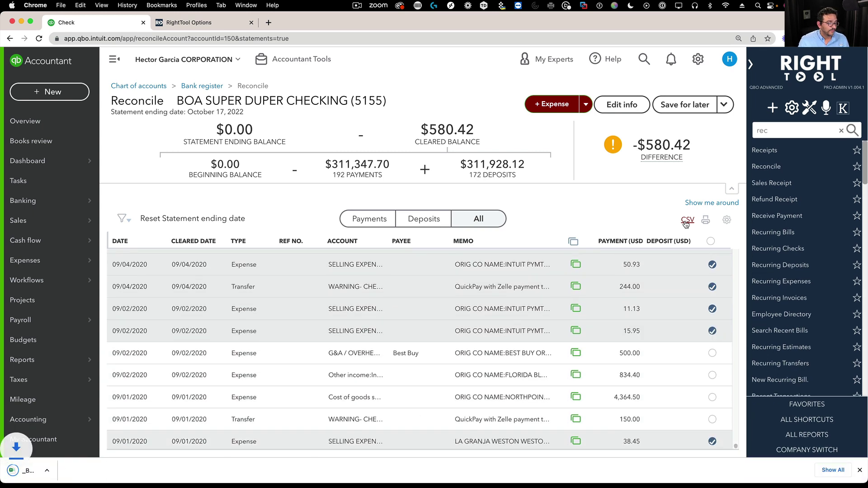
# Open the downloaded 5155 reconcile CSV in Excel.
pyautogui.click(20, 478)
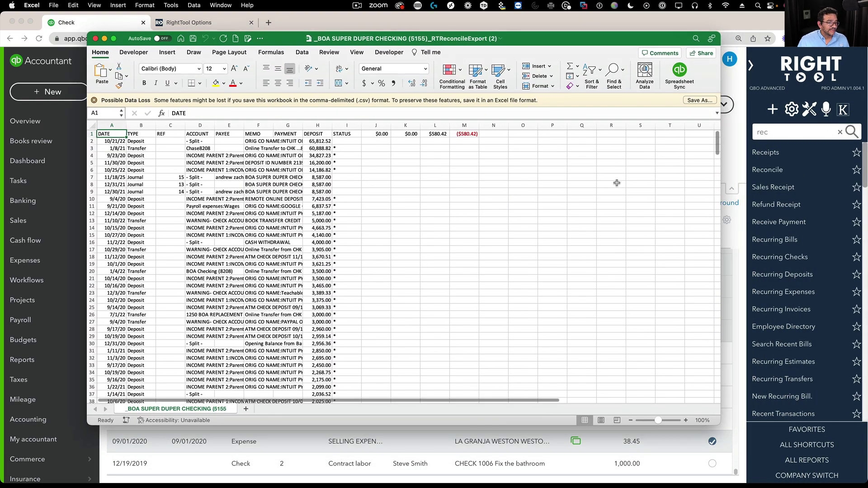
pyautogui.scroll(-2, 719, 143)
pyautogui.moveTo(717, 143); pyautogui.dragTo(701, 126)
# Total the deposit amounts in column H and inspect the STATUS marks in column I.
pyautogui.moveTo(318, 138); pyautogui.dragTo(319, 384)
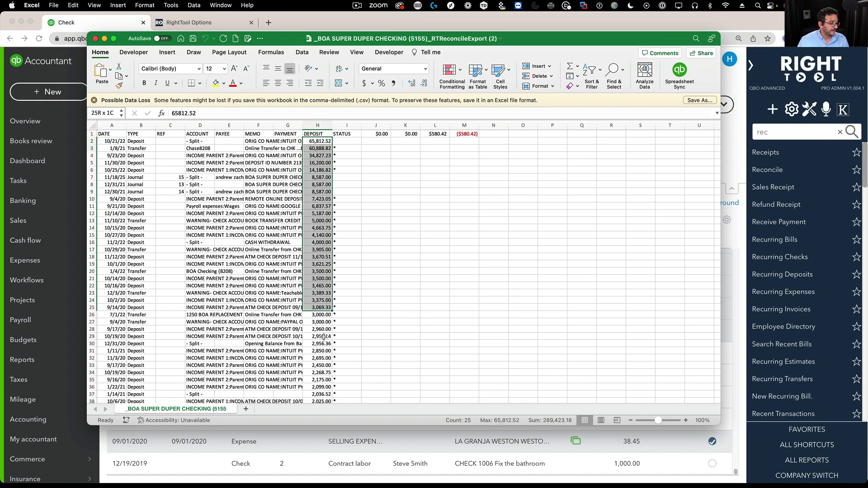
pyautogui.click(403, 201)
pyautogui.click(351, 119)
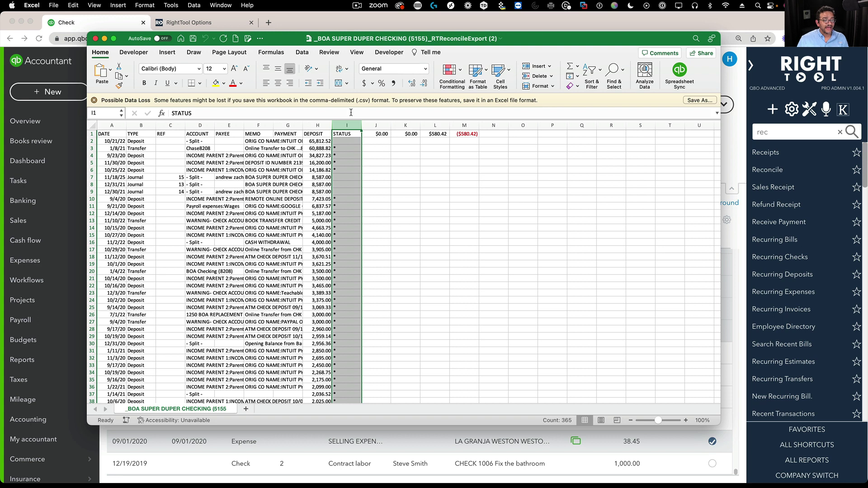
pyautogui.moveTo(345, 148); pyautogui.dragTo(346, 171)
pyautogui.click(348, 191)
pyautogui.scroll(-1, 350, 223)
pyautogui.scroll(1, 350, 223)
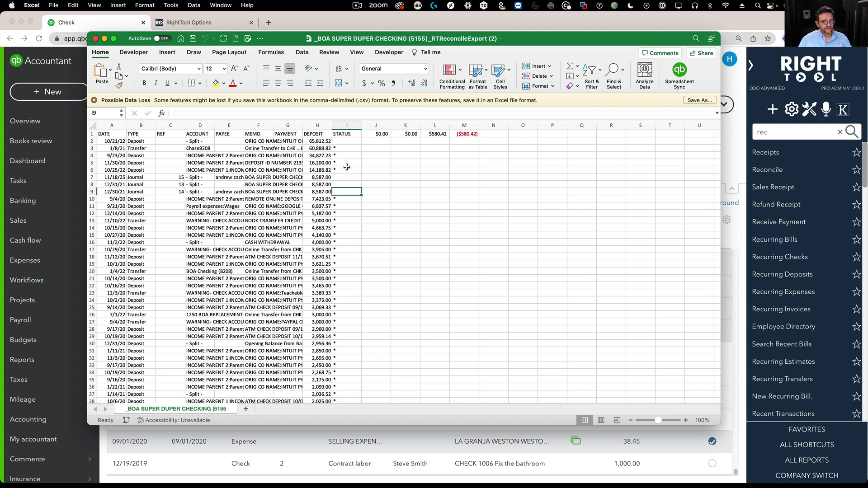
# Compare the QuickBooks -$580.42 difference with the difference value in cell M1.
pyautogui.moveTo(460, 40); pyautogui.dragTo(484, 272)
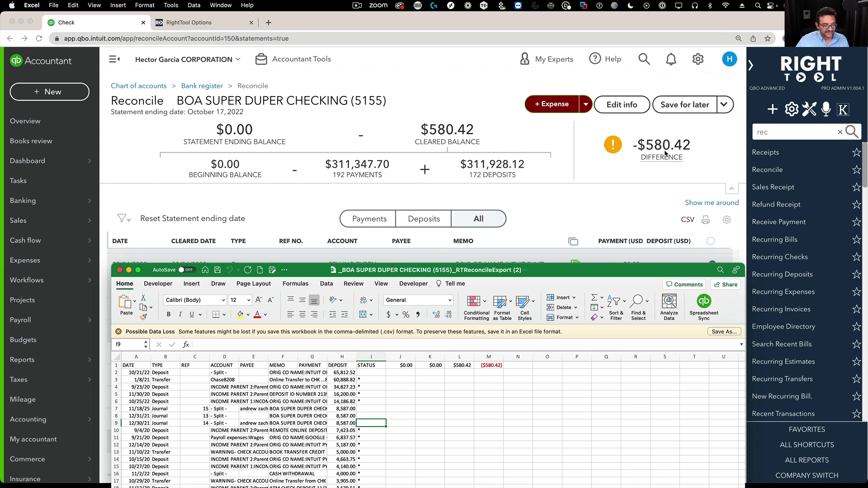
pyautogui.moveTo(586, 291); pyautogui.dragTo(569, 124)
pyautogui.click(470, 198)
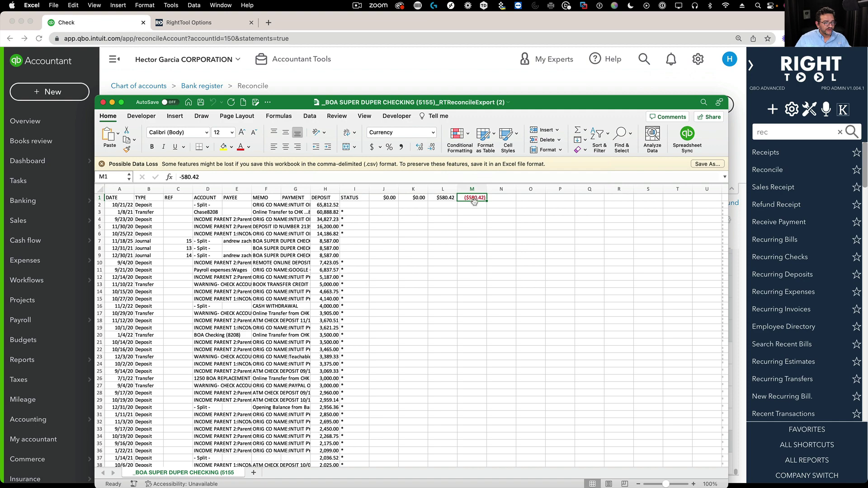
# Locate the 580.84 deposit in cell H97, near the $580.42 difference.
pyautogui.scroll(-20, 425, 231)
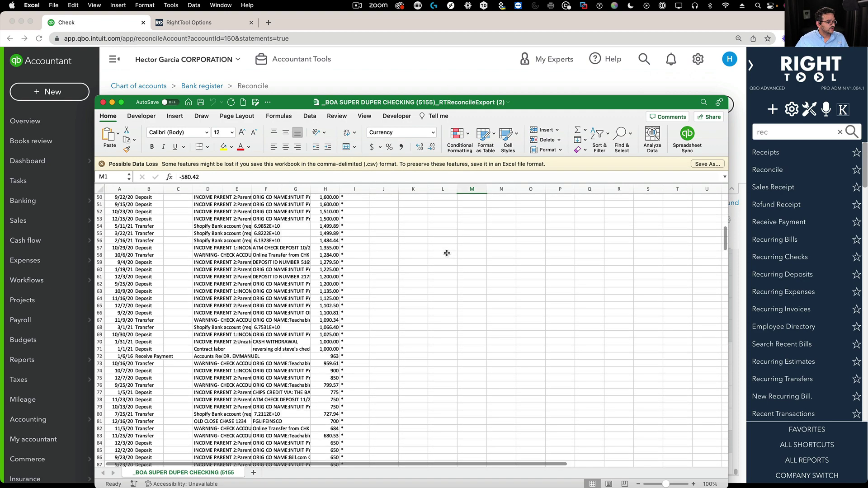
pyautogui.scroll(-4, 447, 253)
pyautogui.scroll(-3, 437, 236)
pyautogui.moveTo(324, 288); pyautogui.dragTo(326, 299)
pyautogui.click(331, 296)
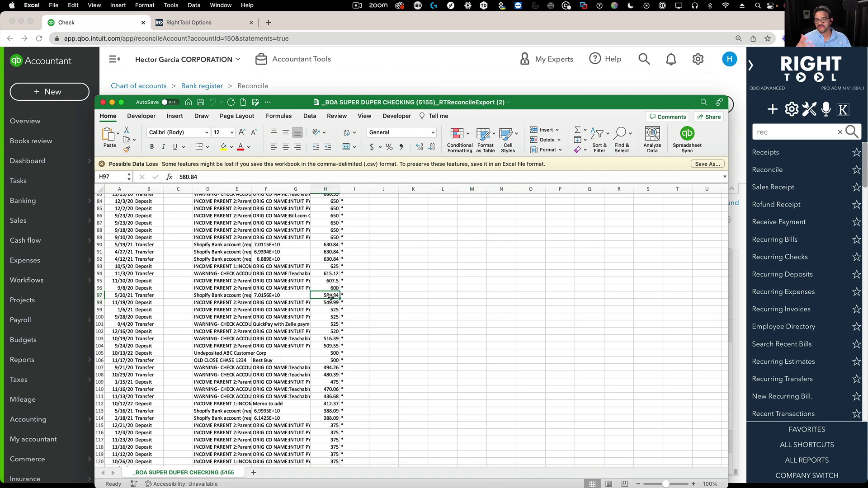